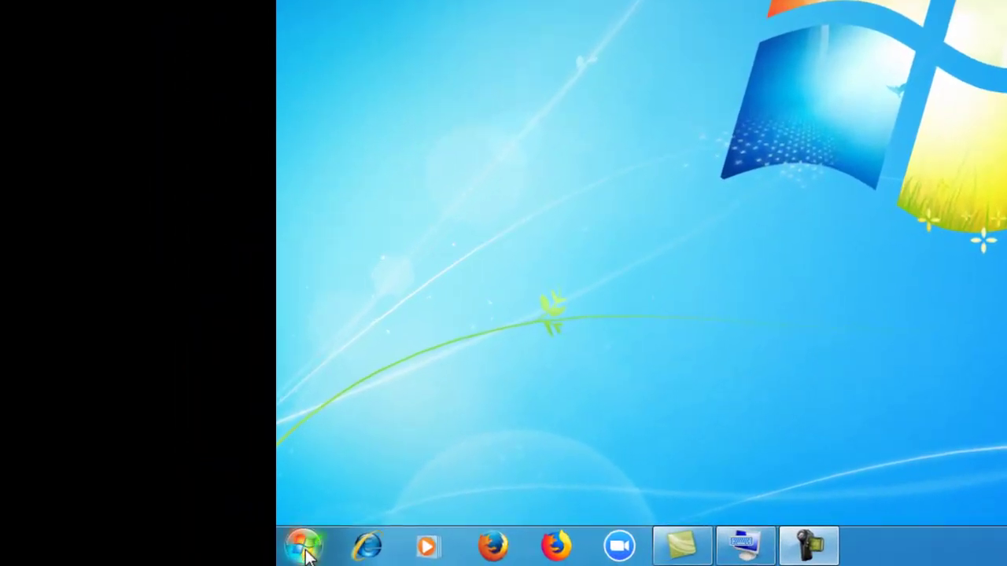
Step: Launch the On-Screen Keyboard from the Ease of Access folder among the installed programs' Accessories
{"action": "left_click", "coordinate": [165, 556]}
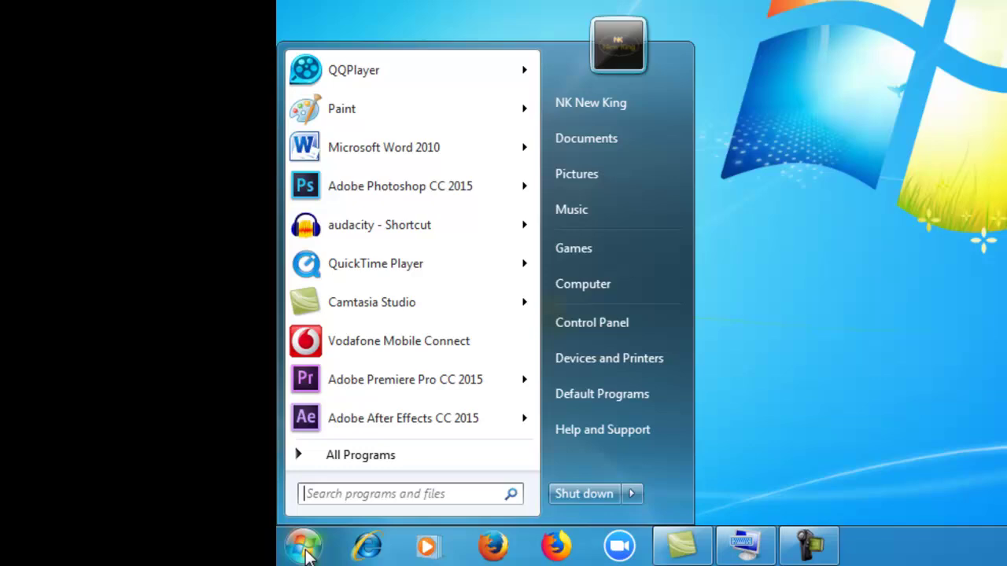
{"action": "left_click", "coordinate": [335, 462]}
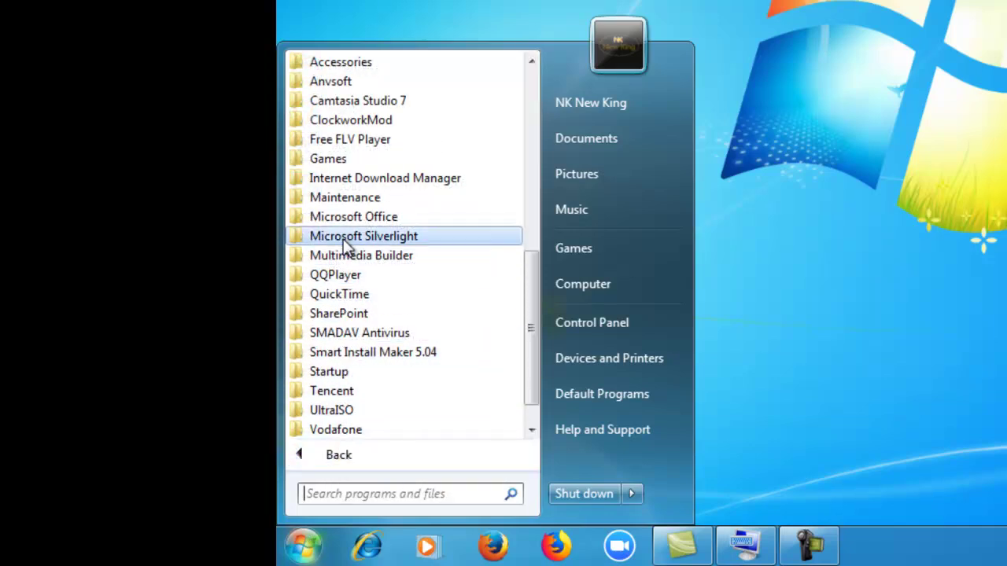
{"action": "scroll", "coordinate": [462, 128], "scroll_direction": "up", "scroll_amount": 8}
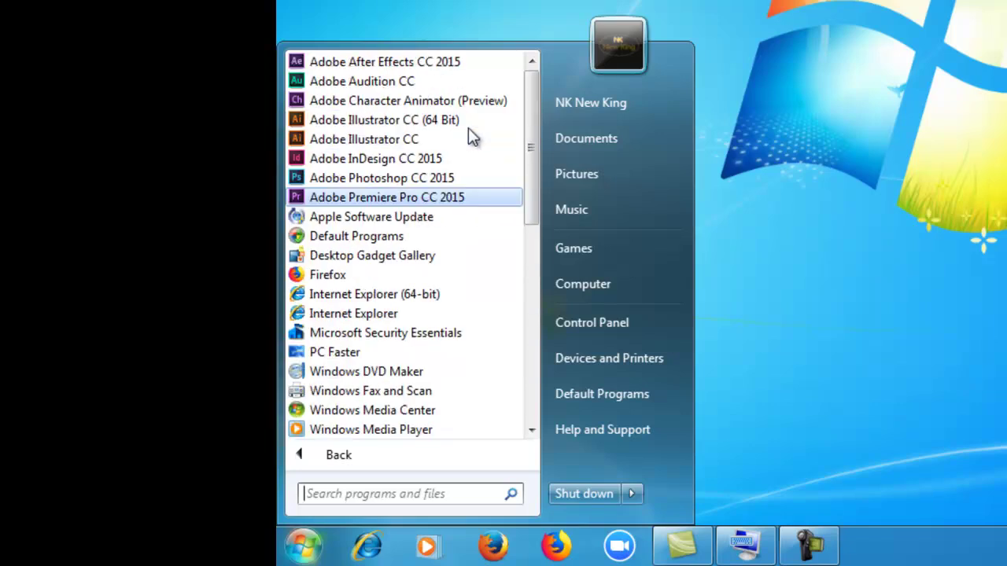
{"action": "scroll", "coordinate": [465, 133], "scroll_direction": "down", "scroll_amount": 5}
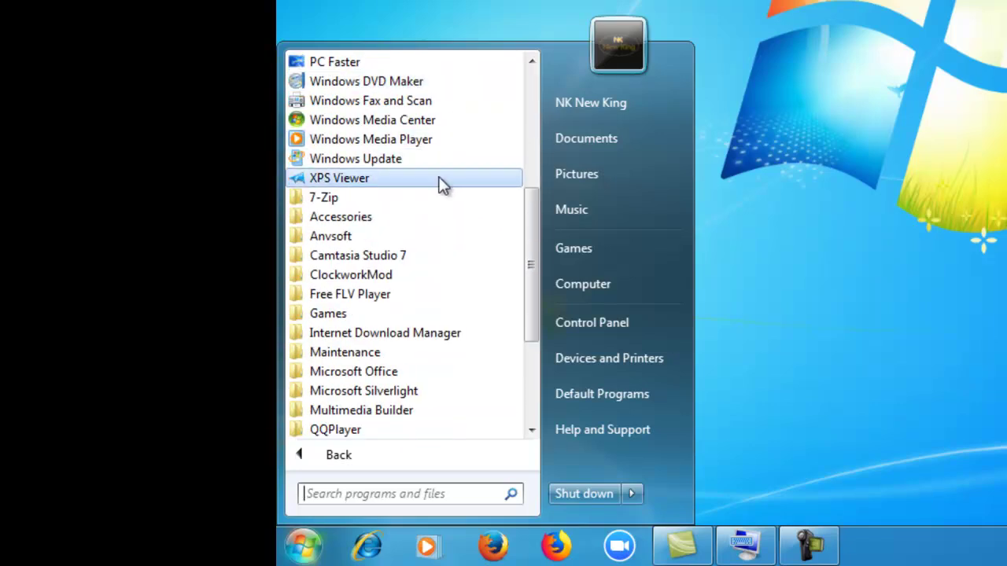
{"action": "left_click", "coordinate": [379, 217]}
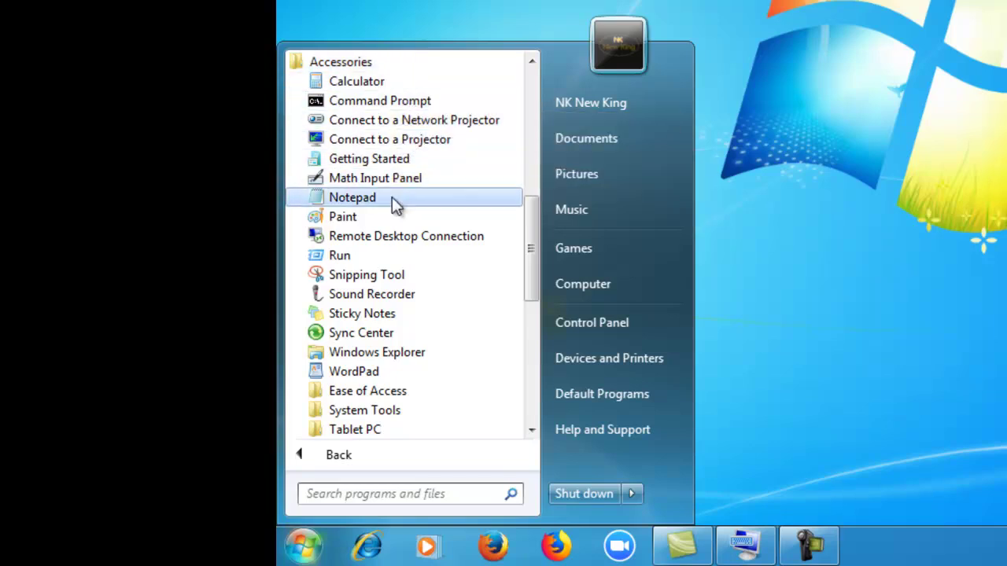
{"action": "scroll", "coordinate": [386, 351], "scroll_direction": "down", "scroll_amount": 1}
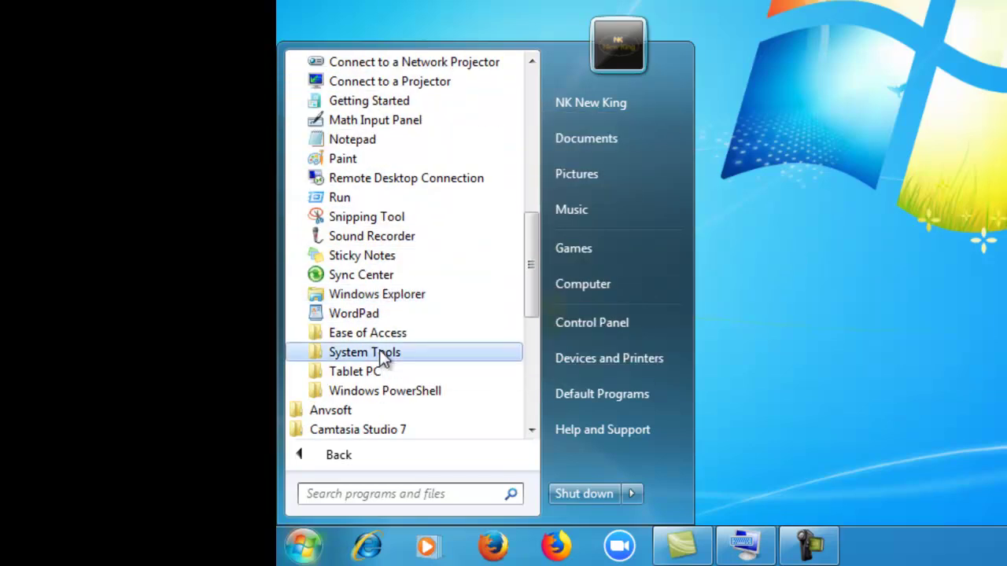
{"action": "left_click", "coordinate": [381, 337]}
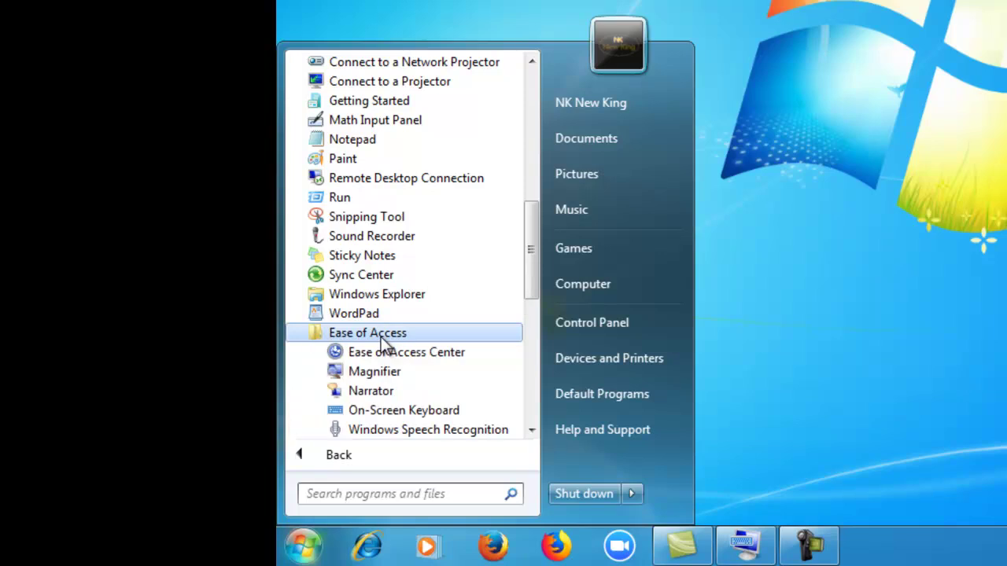
{"action": "scroll", "coordinate": [383, 342], "scroll_direction": "down", "scroll_amount": 2}
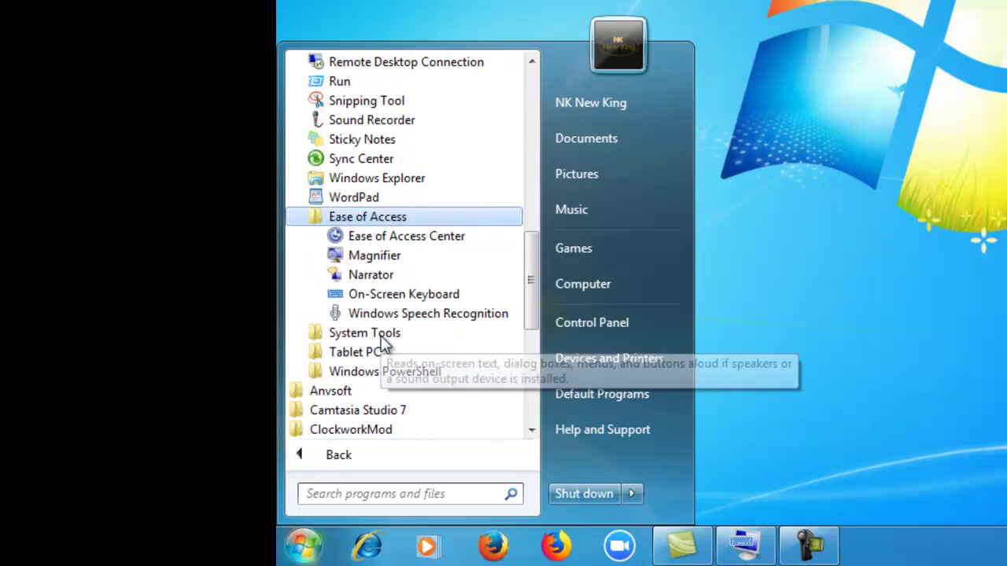
{"action": "left_click", "coordinate": [403, 301]}
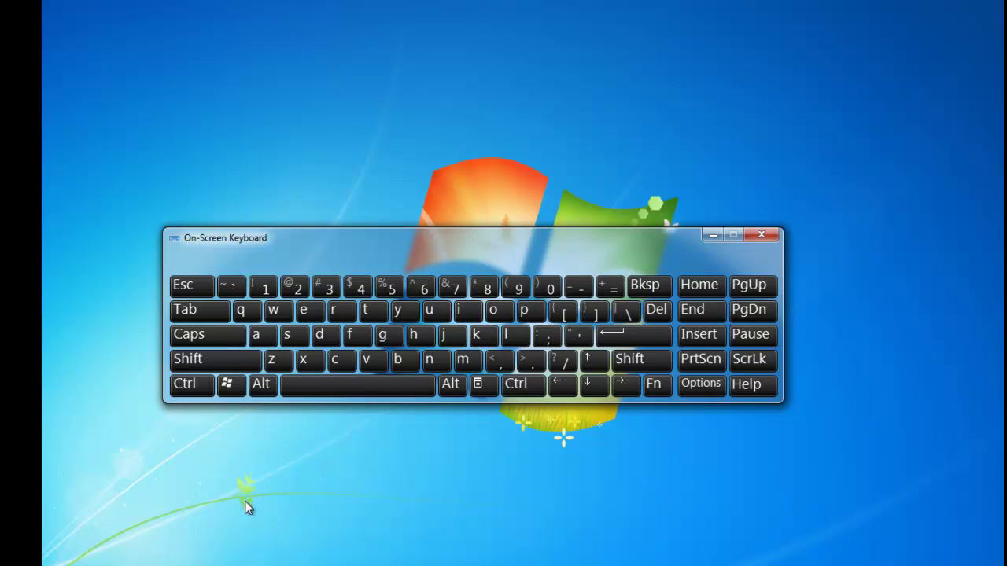
Step: Test the Windows key on the physical and on-screen keyboards by opening and closing the Start menu
{"action": "key", "text": "super"}
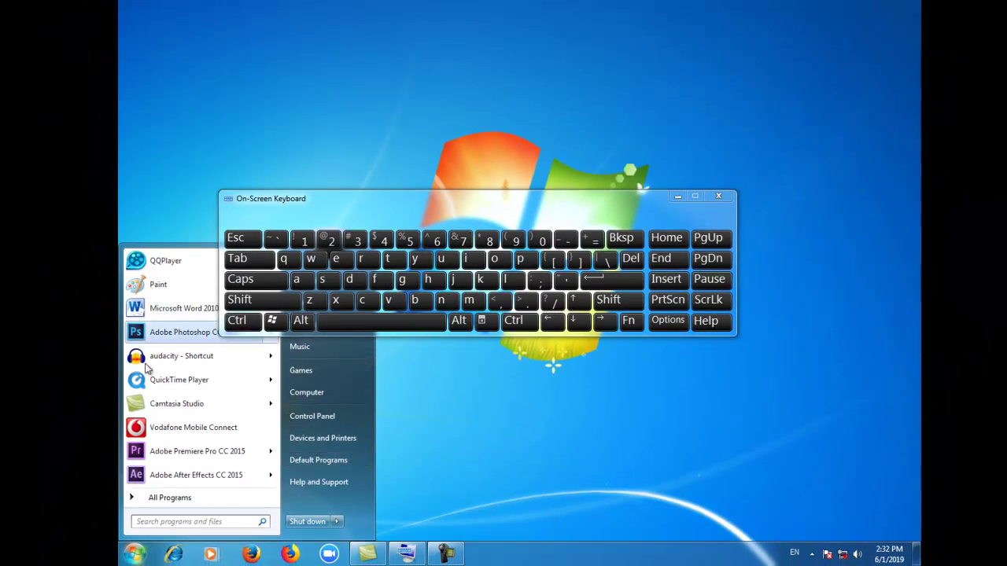
{"action": "key", "text": "super"}
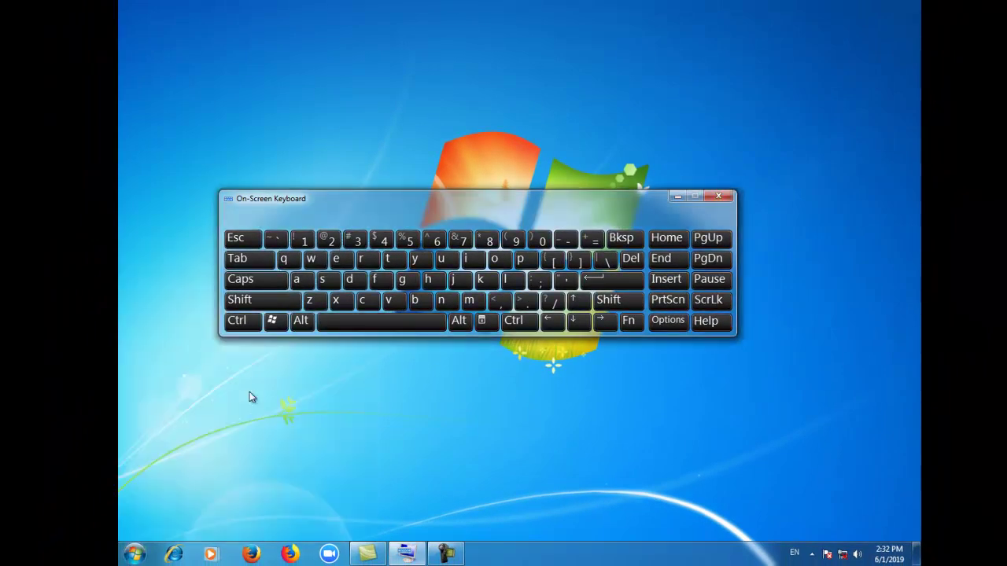
{"action": "left_click", "coordinate": [273, 323]}
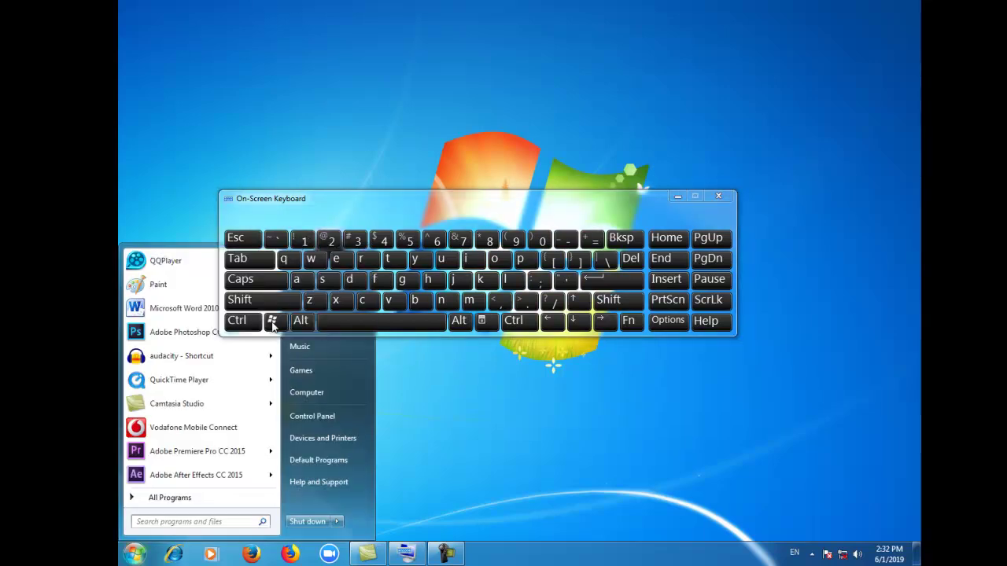
{"action": "left_click", "coordinate": [273, 323]}
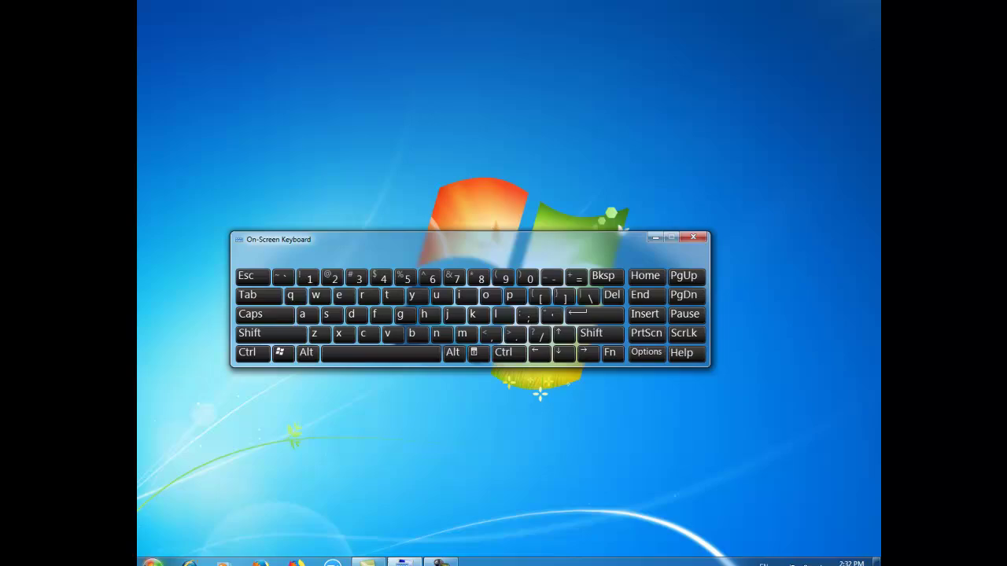
Step: Open Microsoft Word 2010 and enter a capitalized name in the blank document using the on-screen keyboard
{"action": "left_click", "coordinate": [160, 558]}
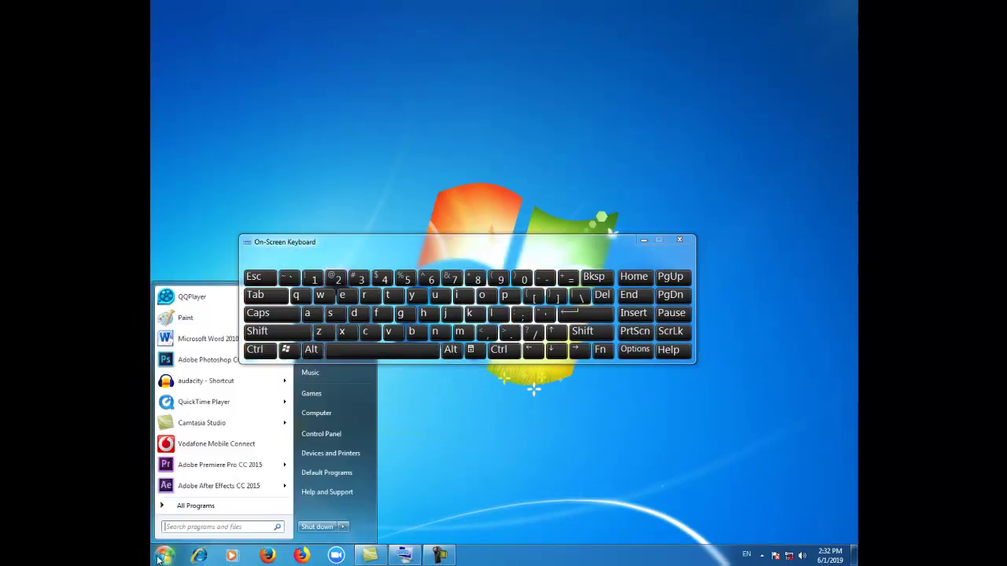
{"action": "left_click", "coordinate": [206, 338]}
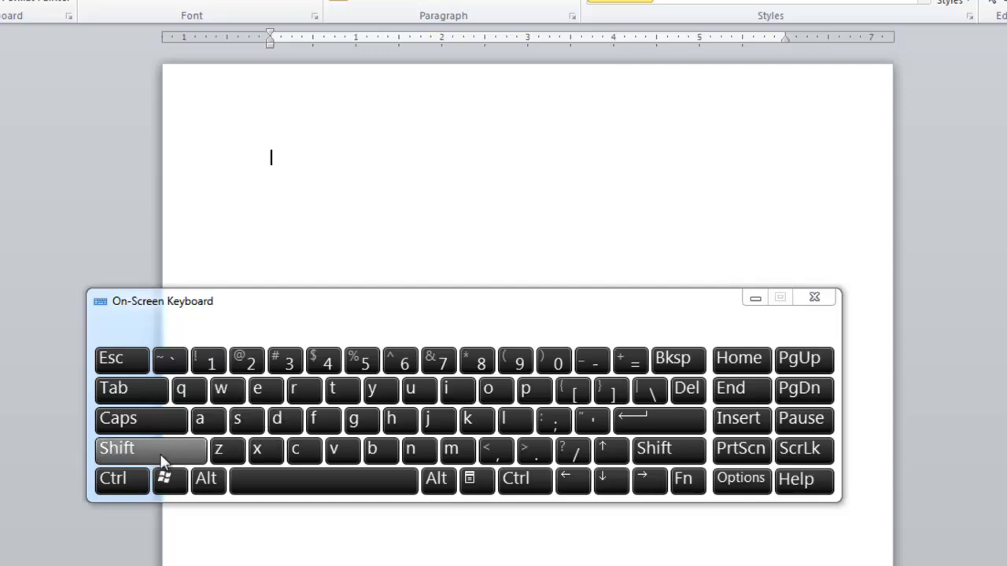
{"action": "left_click", "coordinate": [143, 445]}
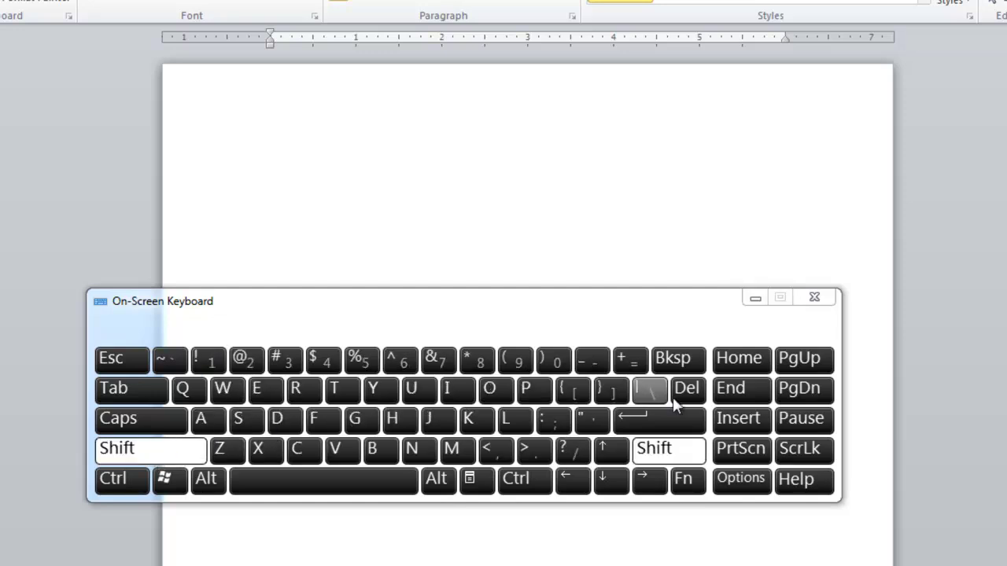
{"action": "left_click", "coordinate": [455, 450]}
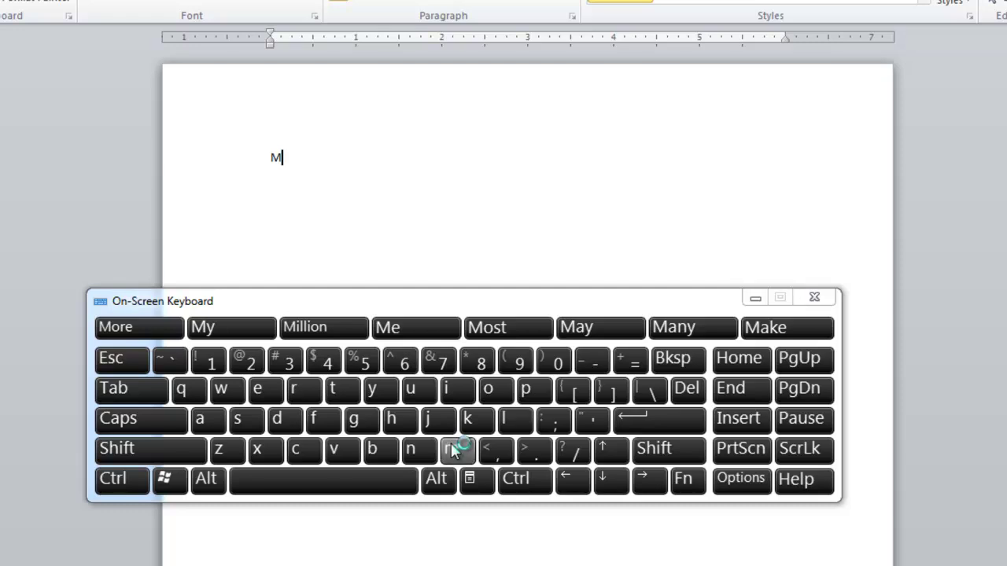
{"action": "left_click", "coordinate": [488, 390]}
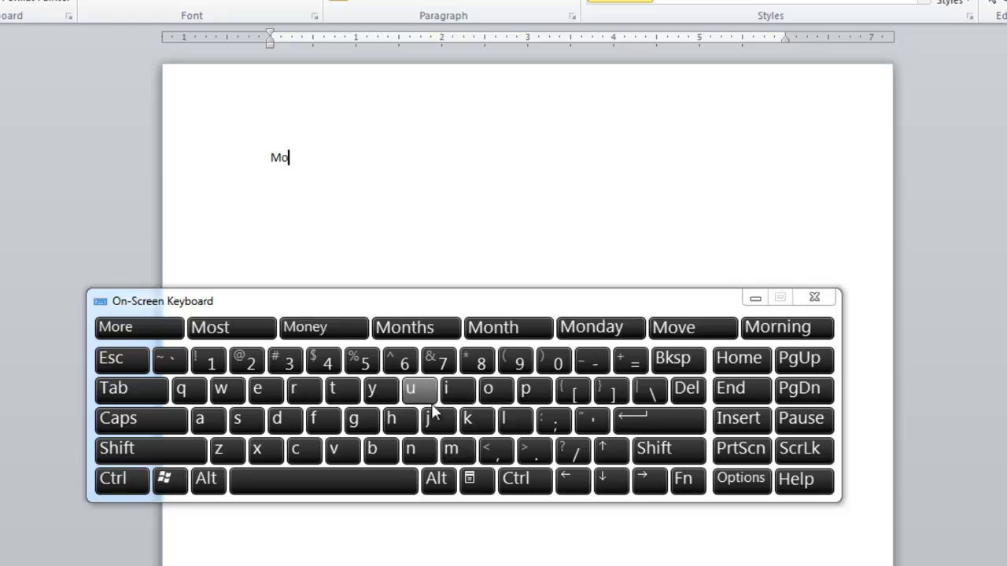
{"action": "left_click", "coordinate": [408, 421]}
{"action": "left_click", "coordinate": [203, 422]}
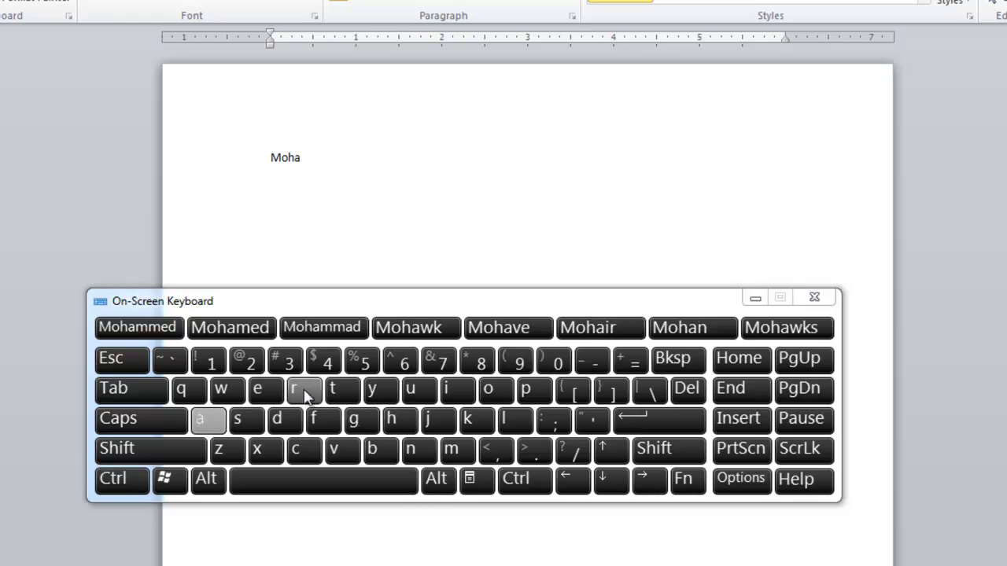
{"action": "left_click", "coordinate": [295, 393]}
{"action": "left_click", "coordinate": [301, 389]}
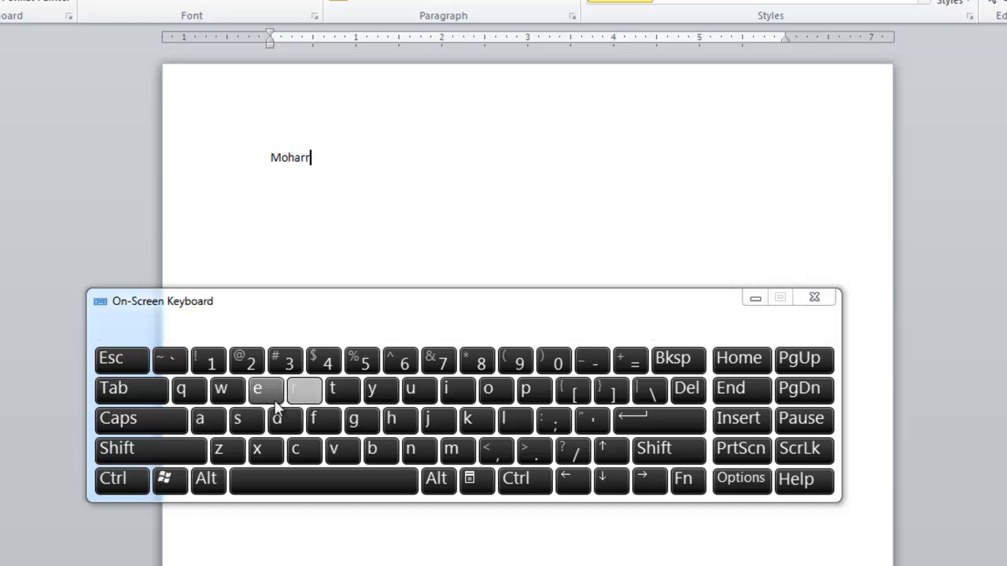
{"action": "left_click", "coordinate": [206, 421]}
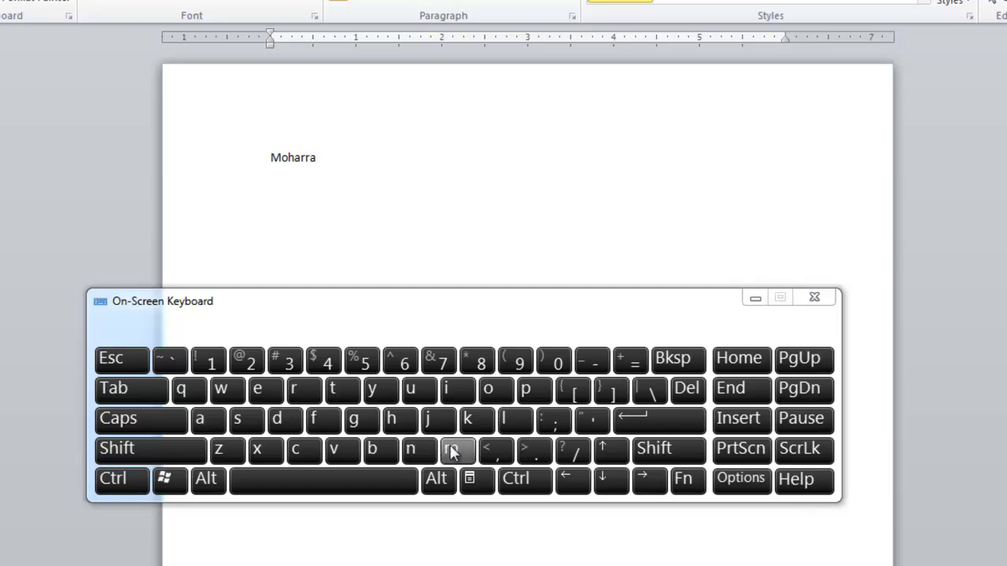
{"action": "left_click", "coordinate": [451, 449]}
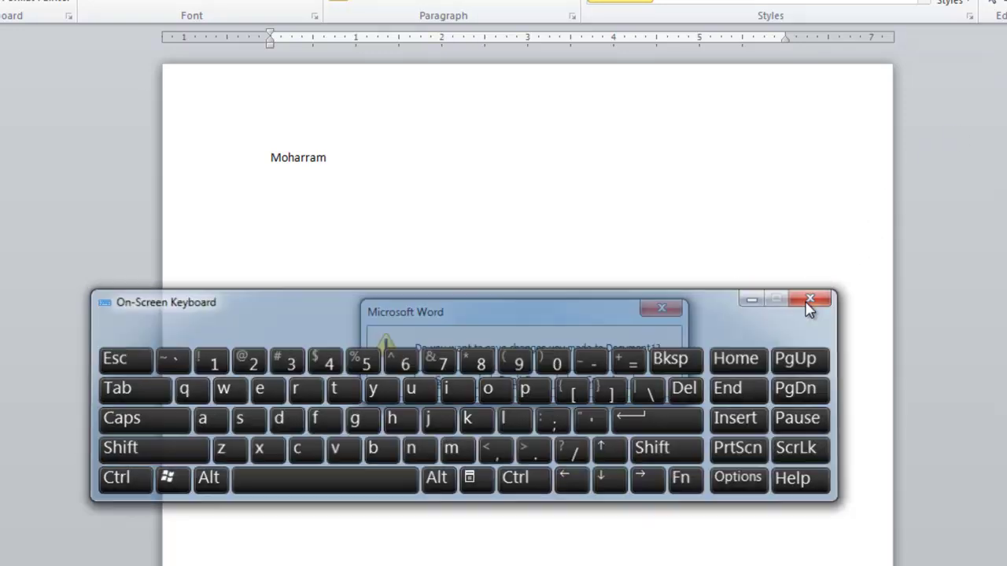
Step: Close the on-screen keyboard and Word, discarding the changes to the document
{"action": "left_click", "coordinate": [815, 298]}
{"action": "left_click", "coordinate": [545, 385]}
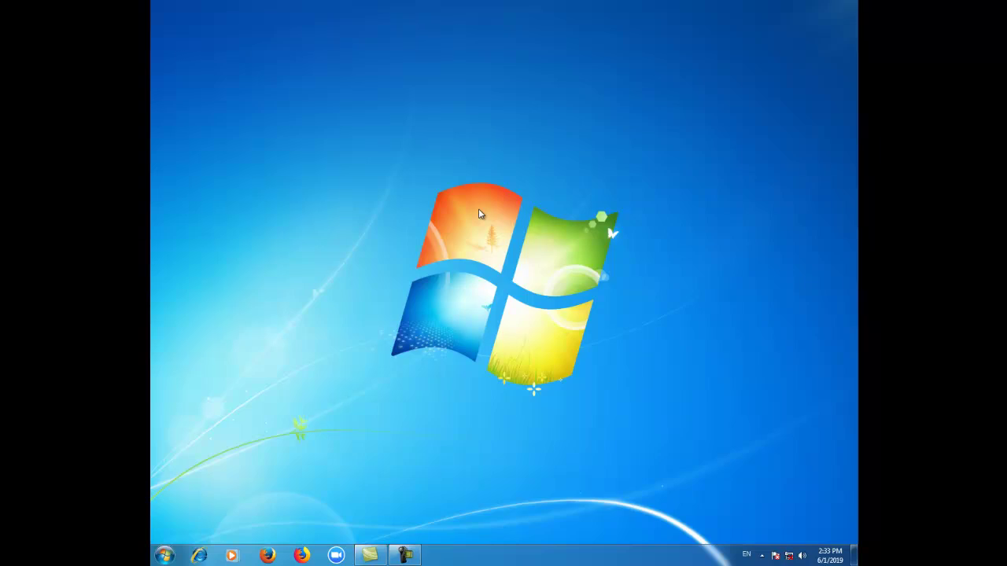
Step: Launch the On-Screen Keyboard again by running the command osk from the Run dialog
{"action": "key", "text": "super+r"}
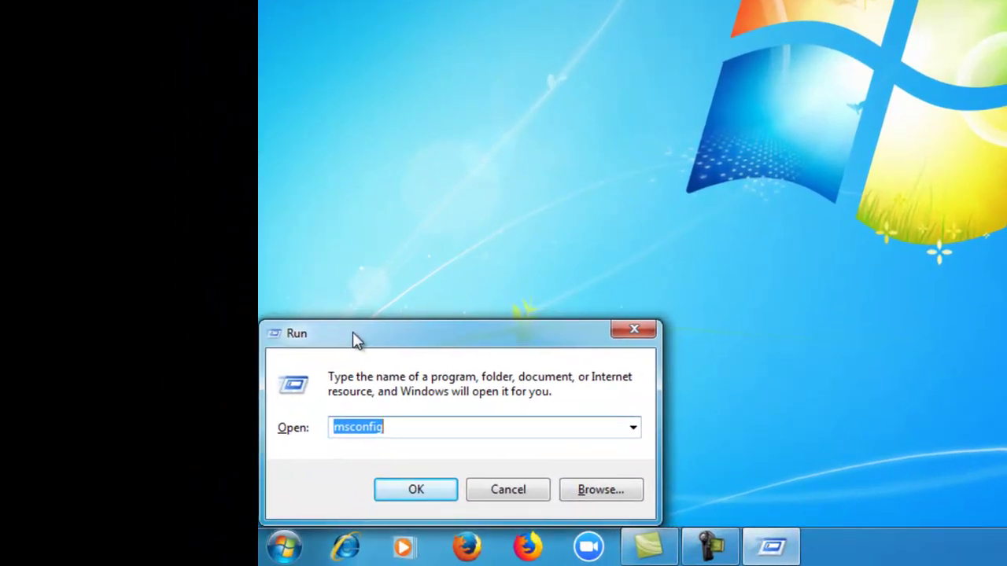
{"action": "left_click_drag", "start_coordinate": [353, 332], "coordinate": [676, 49]}
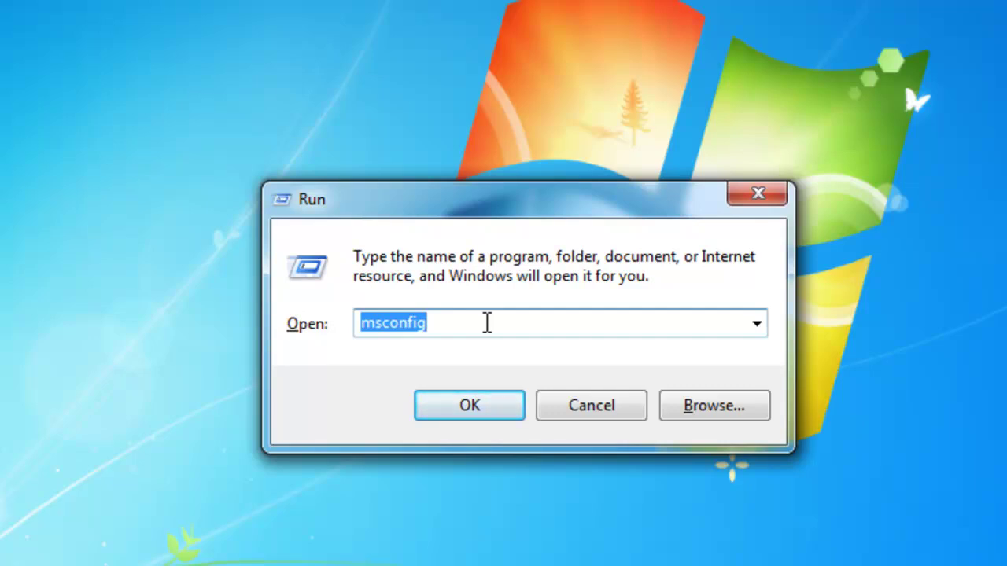
{"action": "type", "text": "o"}
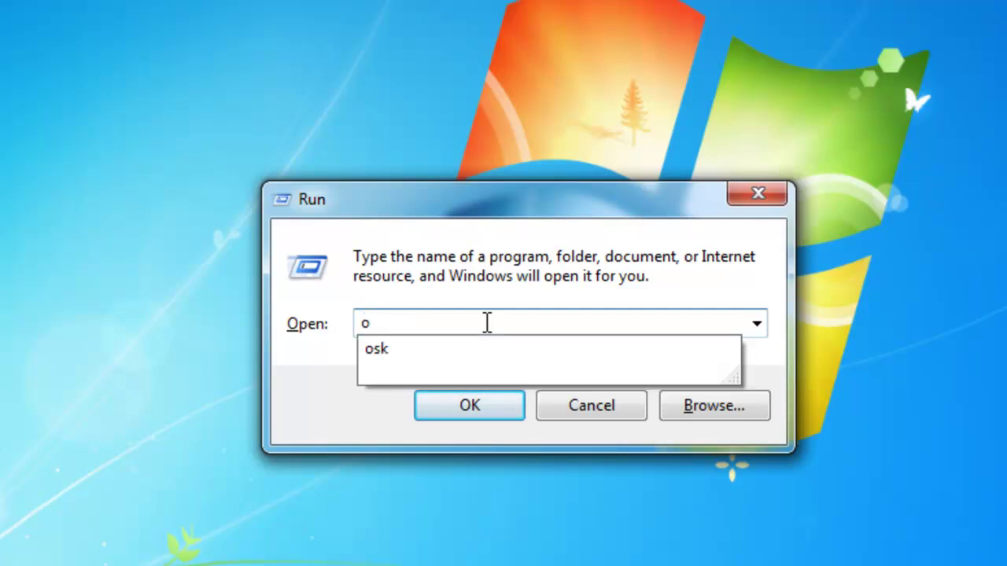
{"action": "type", "text": "sk"}
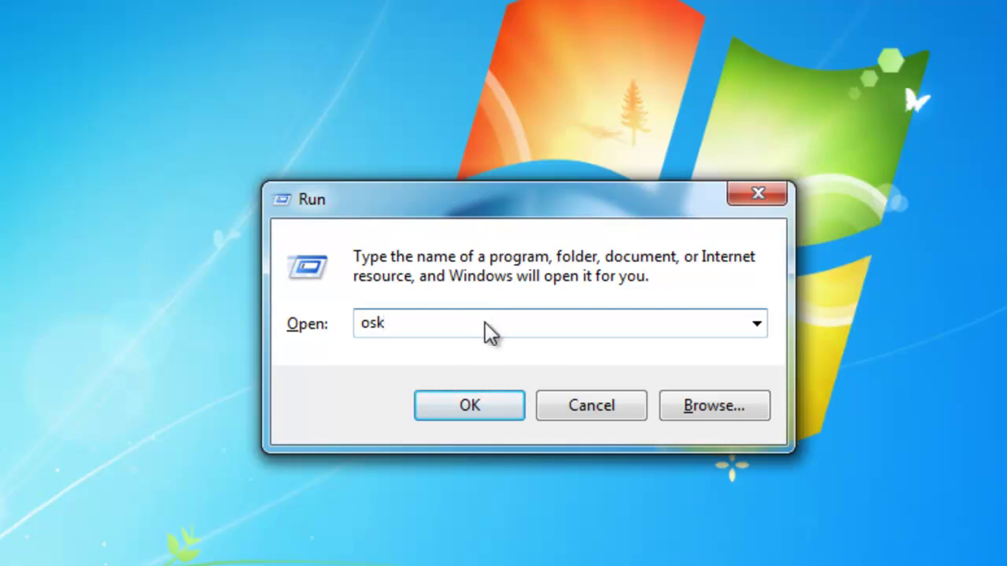
{"action": "key", "text": "Return"}
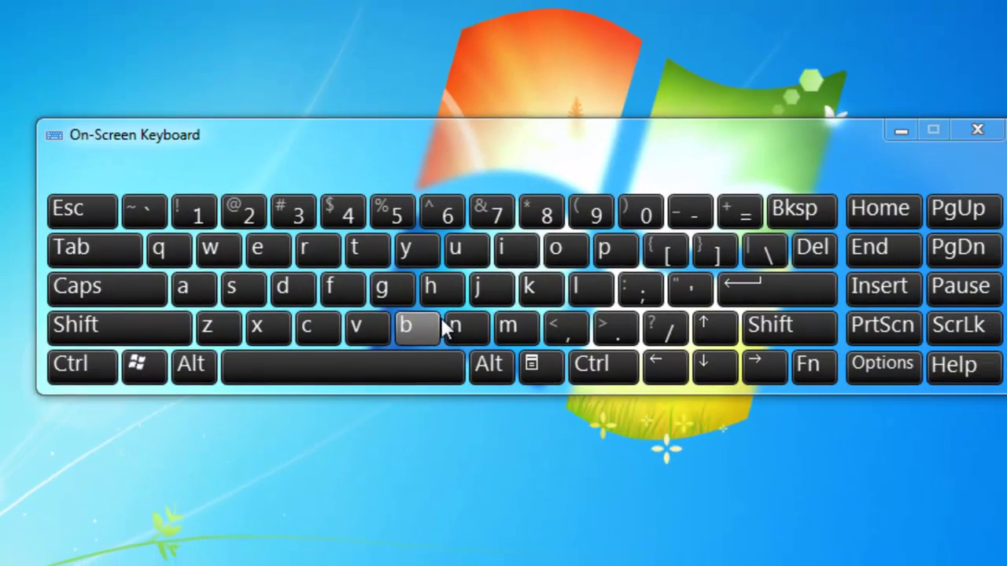